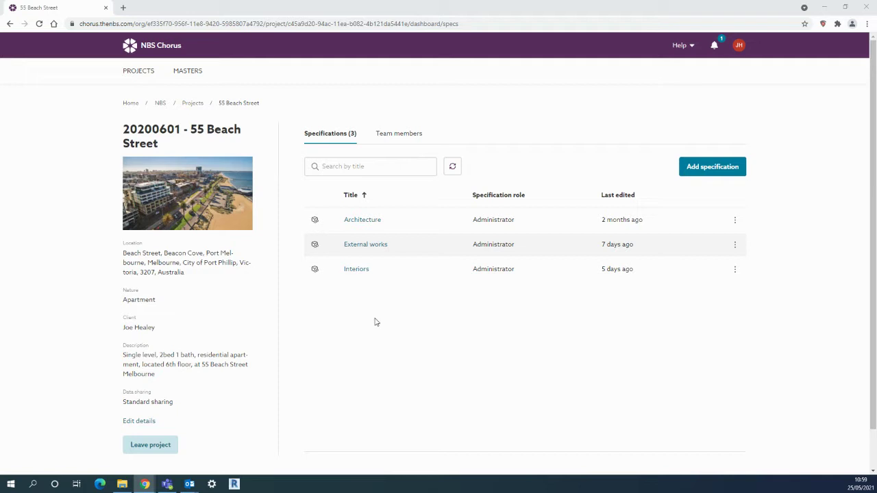
Open the Interiors specification, search the clause list for 'til', then clear the search
{"action": "left_click", "coordinate": [356, 270]}
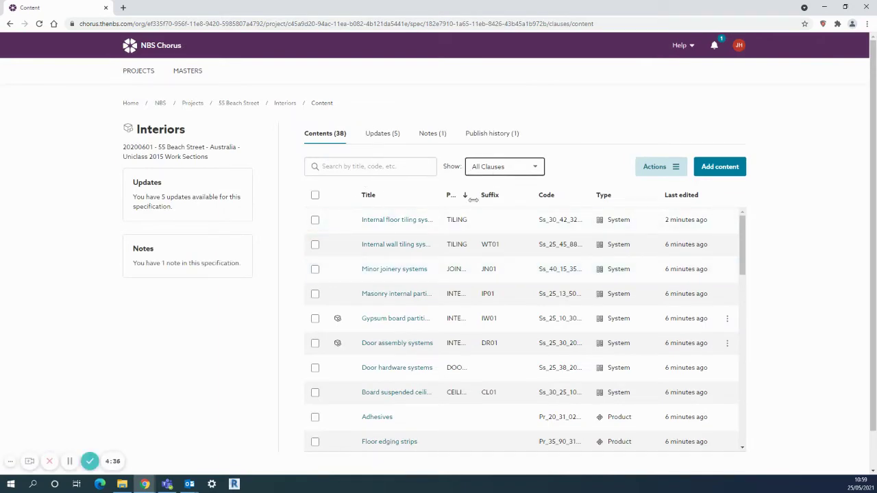
{"action": "scroll", "coordinate": [424, 287], "scroll_direction": "down", "scroll_amount": 5}
{"action": "scroll", "coordinate": [426, 286], "scroll_direction": "down", "scroll_amount": 2}
{"action": "scroll", "coordinate": [426, 286], "scroll_direction": "up", "scroll_amount": 7}
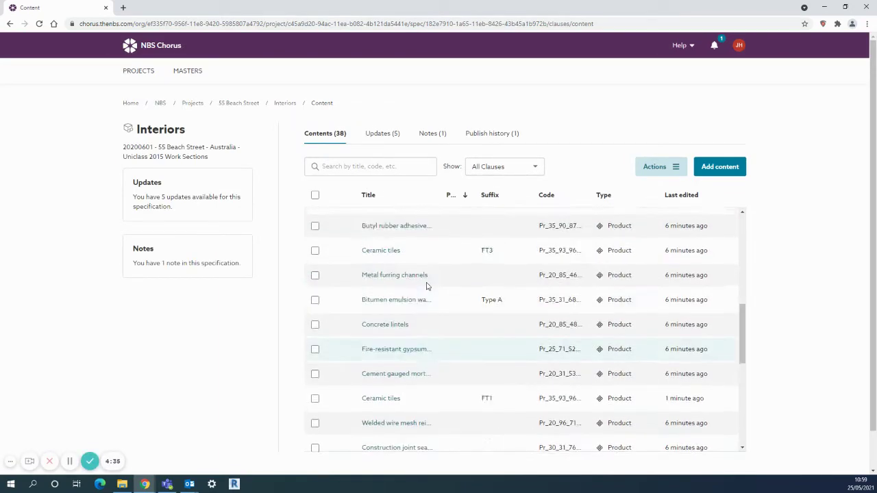
{"action": "left_click", "coordinate": [358, 171]}
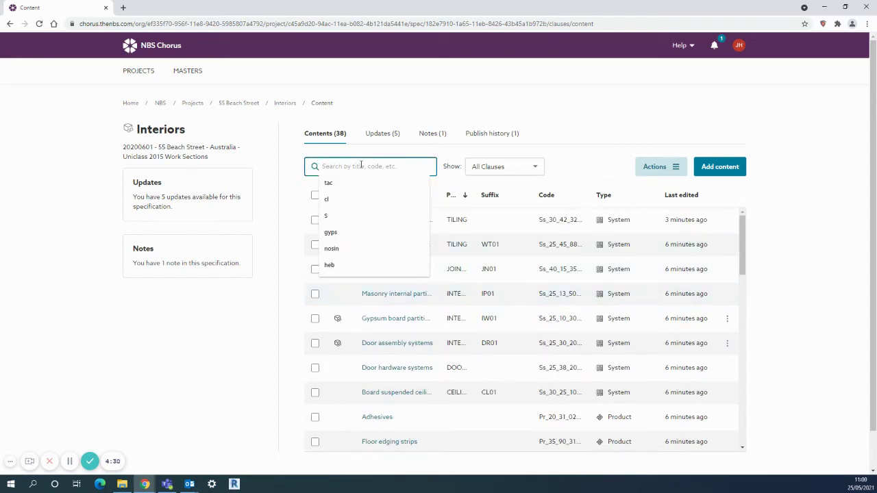
{"action": "type", "text": "til"}
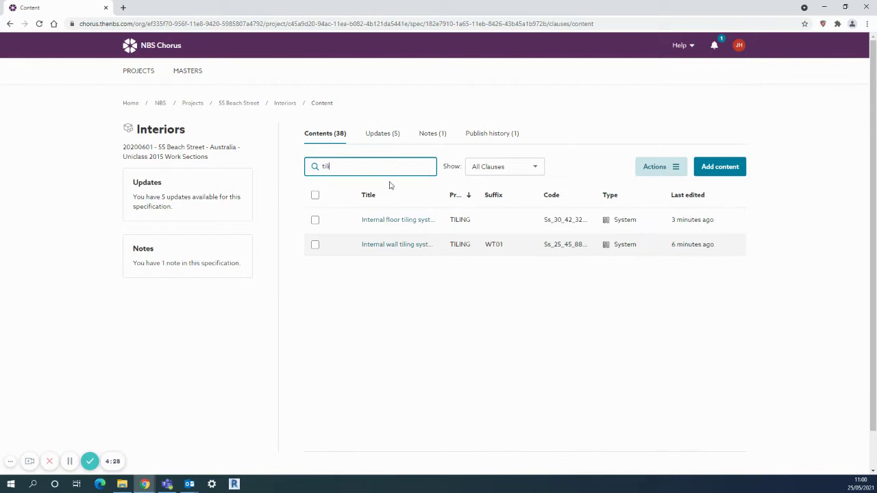
{"action": "left_click_drag", "start_coordinate": [343, 166], "coordinate": [308, 169]}
{"action": "key", "text": "BackSpace"}
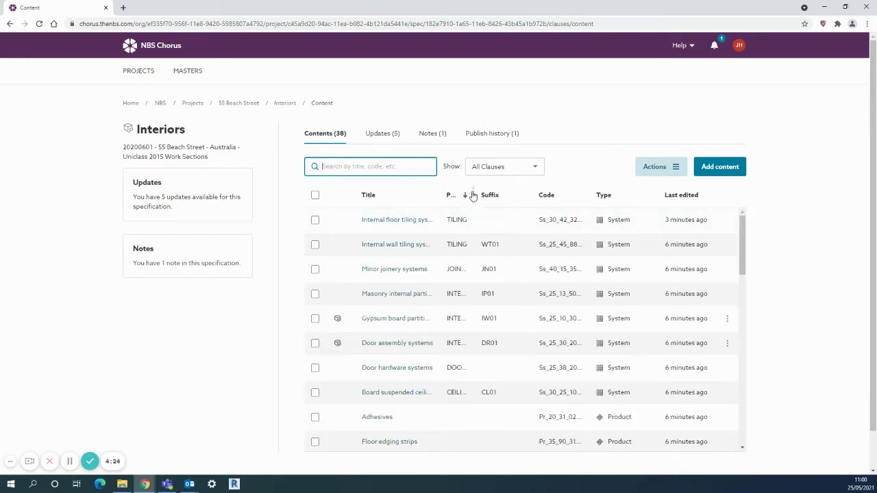
Widen the Prefix and Title columns and show only Systems clauses
{"action": "left_click_drag", "start_coordinate": [472, 196], "coordinate": [531, 193]}
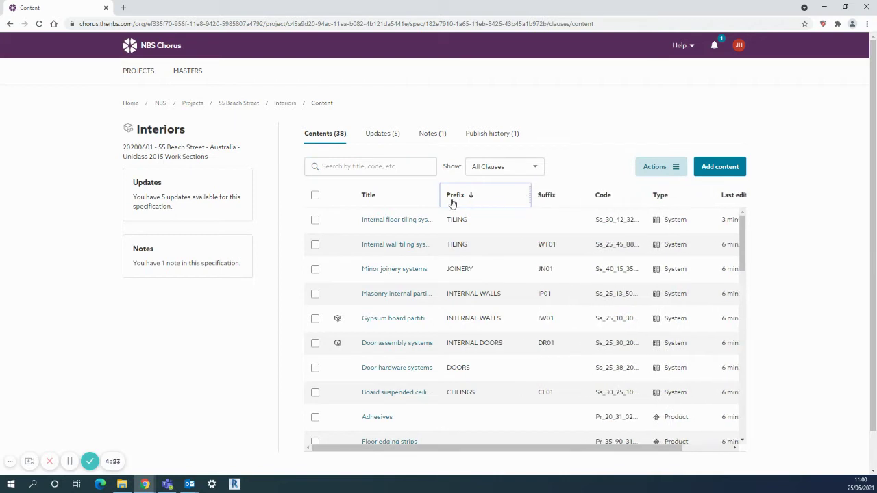
{"action": "left_click_drag", "start_coordinate": [442, 192], "coordinate": [491, 194]}
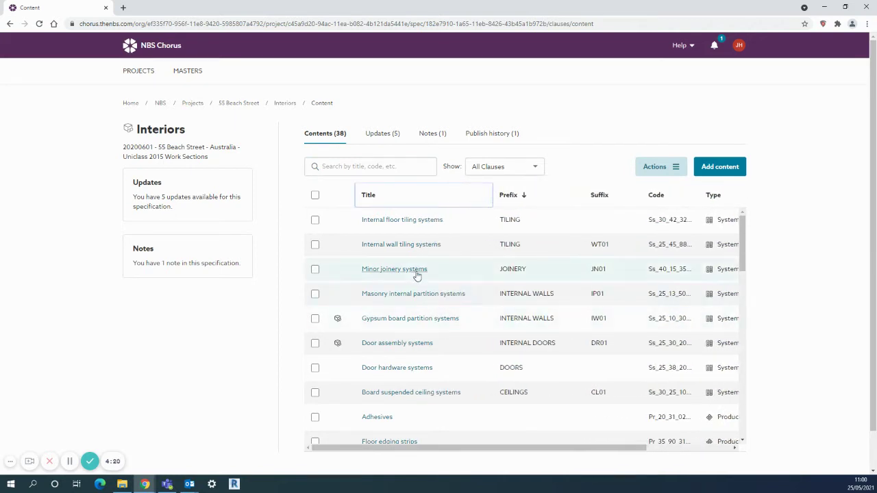
{"action": "left_click", "coordinate": [493, 169]}
{"action": "left_click", "coordinate": [491, 205]}
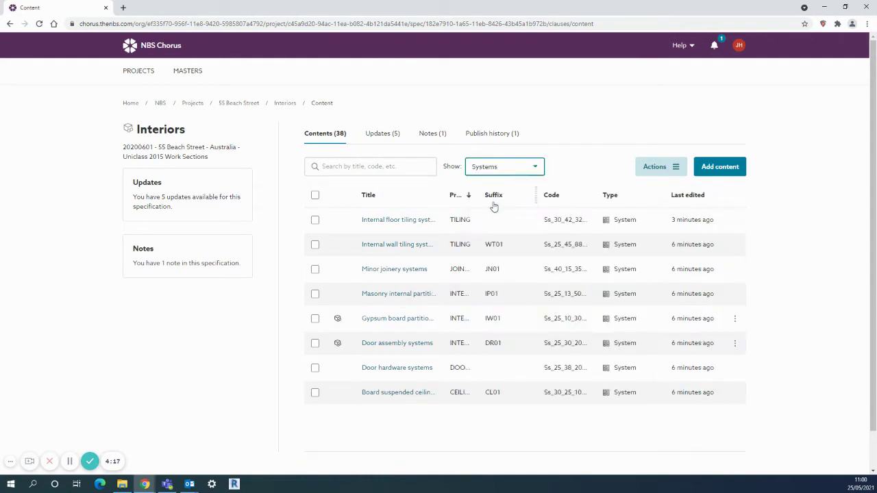
{"action": "left_click_drag", "start_coordinate": [441, 196], "coordinate": [569, 191]}
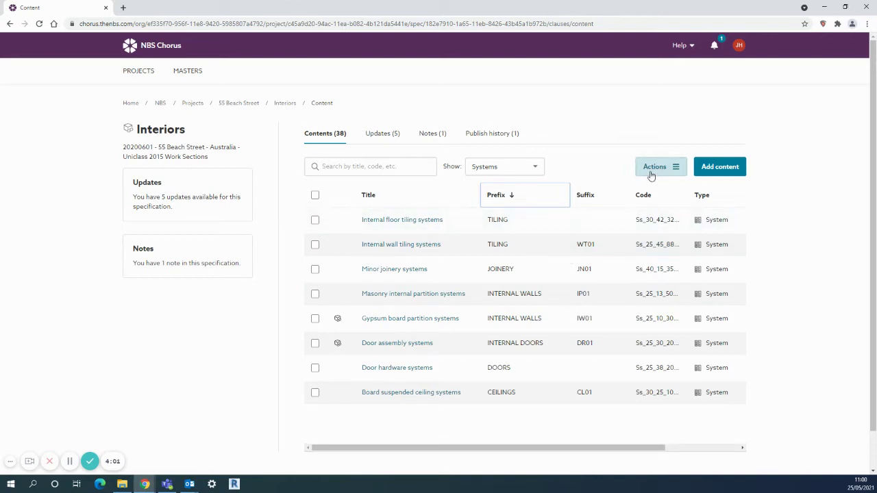
Select all eight system clauses and choose Publish selection from Actions
{"action": "left_click", "coordinate": [315, 197]}
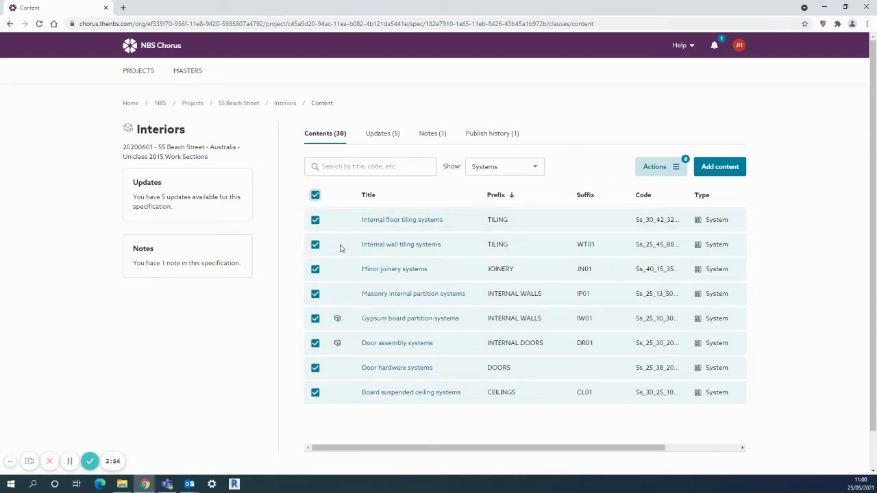
{"action": "left_click", "coordinate": [654, 168]}
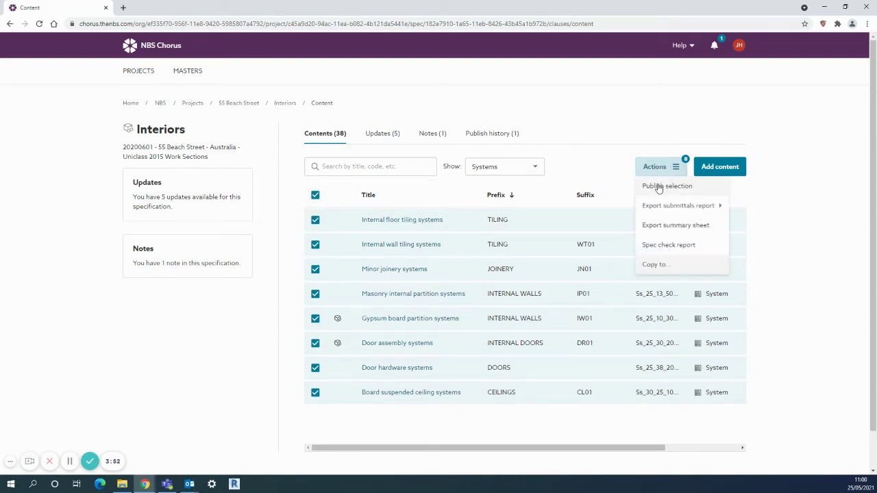
{"action": "left_click", "coordinate": [658, 186]}
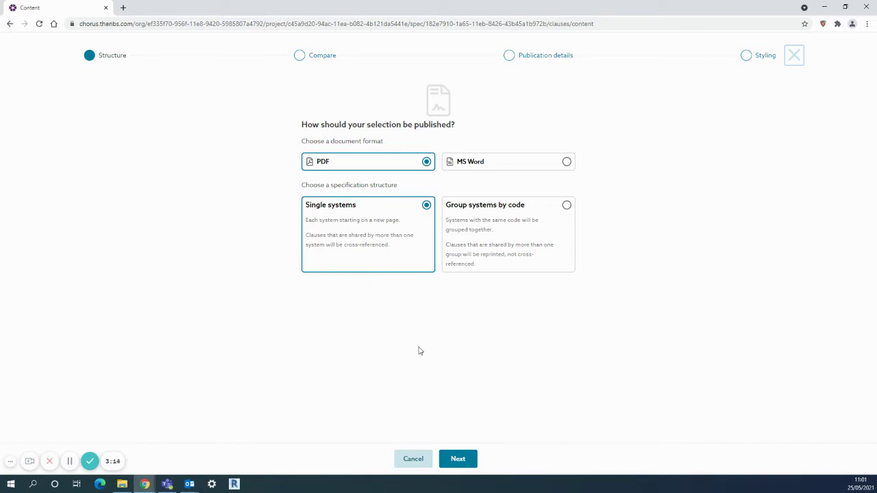
Keep PDF format with Single systems structure and proceed to the Compare step
{"action": "left_click", "coordinate": [457, 460]}
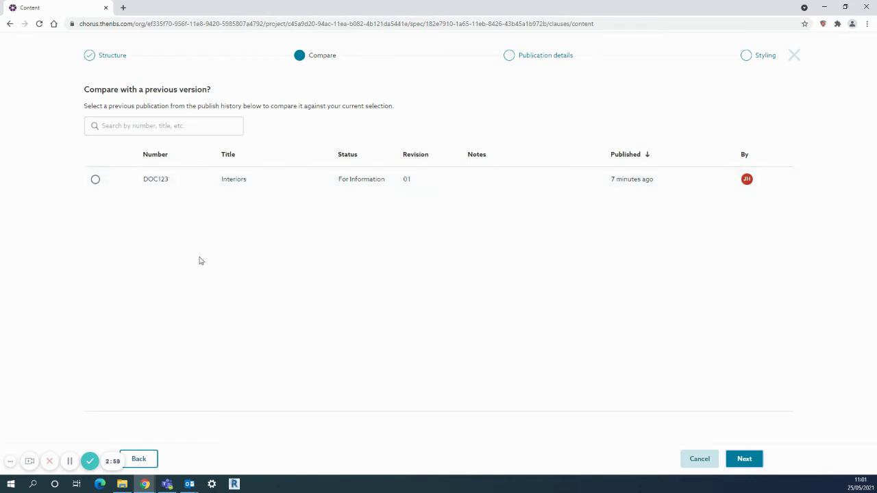
Compare against DOC123 Interiors revision 01 and continue to Publication details
{"action": "left_click", "coordinate": [95, 180]}
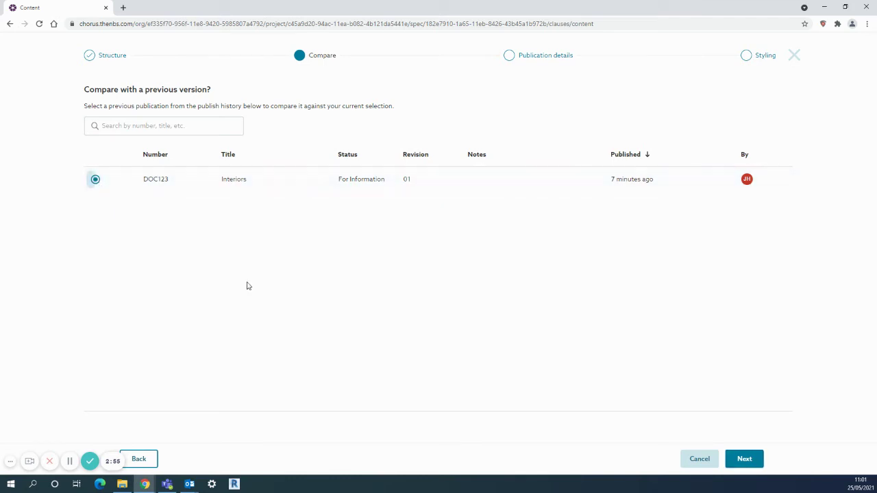
{"action": "left_click", "coordinate": [743, 459]}
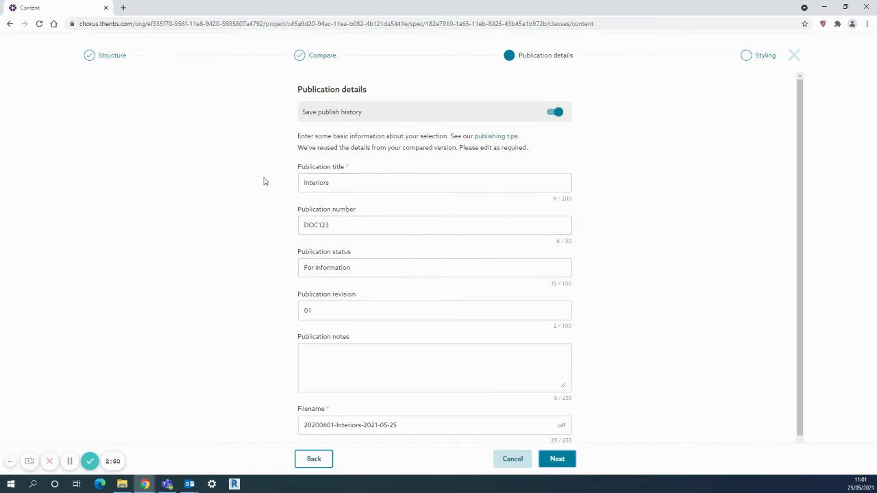
Change the publication revision from 01 to 02 and continue to Styling
{"action": "scroll", "coordinate": [263, 181], "scroll_direction": "down", "scroll_amount": 1}
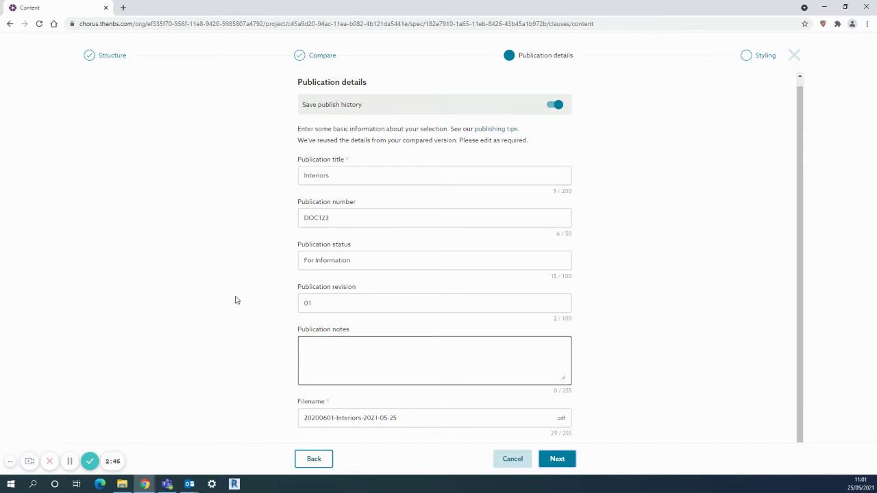
{"action": "left_click", "coordinate": [320, 303]}
{"action": "key", "text": "BackSpace"}
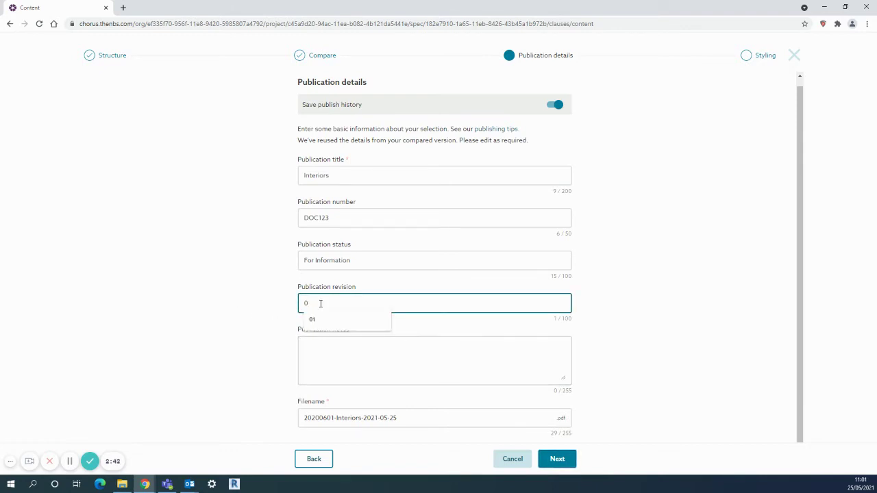
{"action": "type", "text": "2"}
{"action": "left_click", "coordinate": [259, 296]}
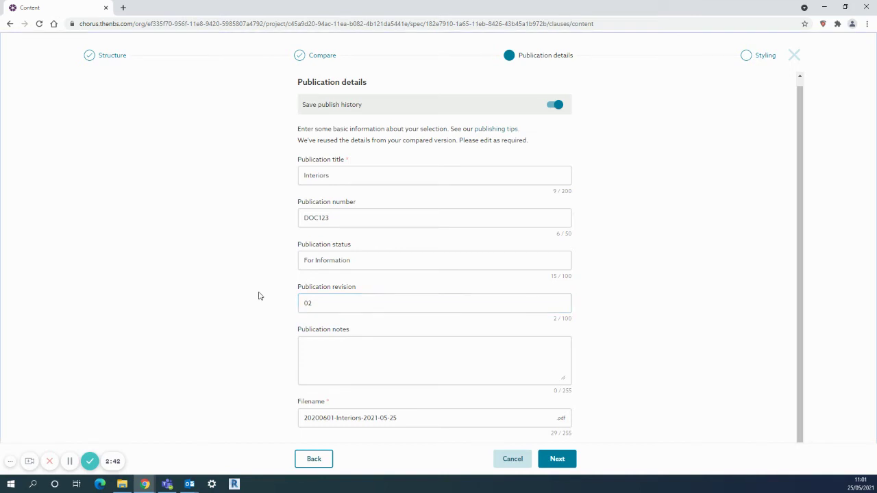
{"action": "left_click", "coordinate": [553, 461]}
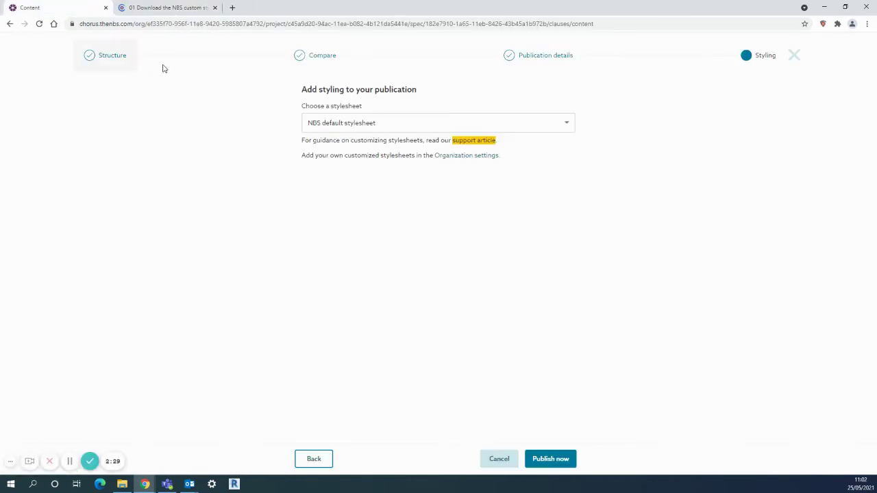
{"action": "left_click", "coordinate": [174, 13]}
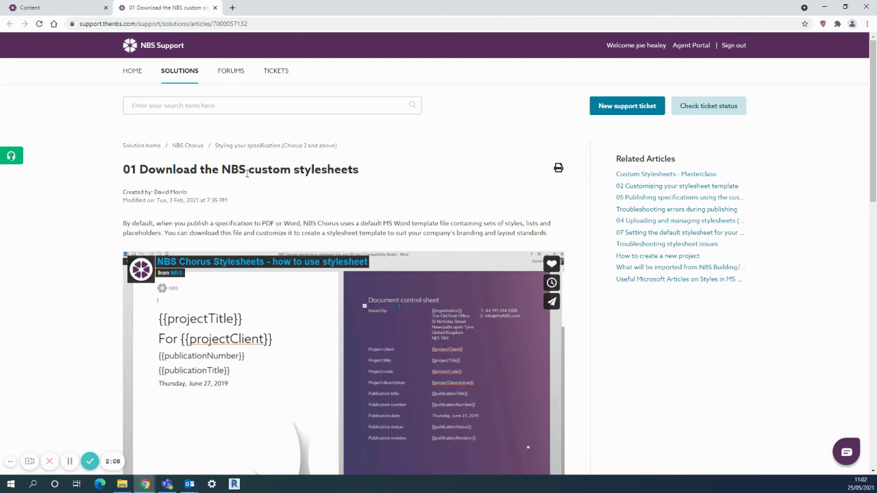
{"action": "scroll", "coordinate": [101, 195], "scroll_direction": "down", "scroll_amount": 2}
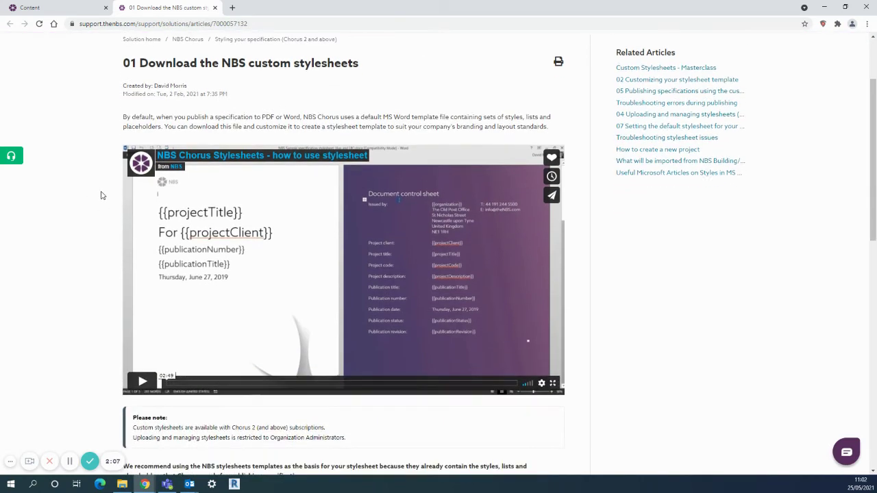
{"action": "scroll", "coordinate": [98, 190], "scroll_direction": "down", "scroll_amount": 2}
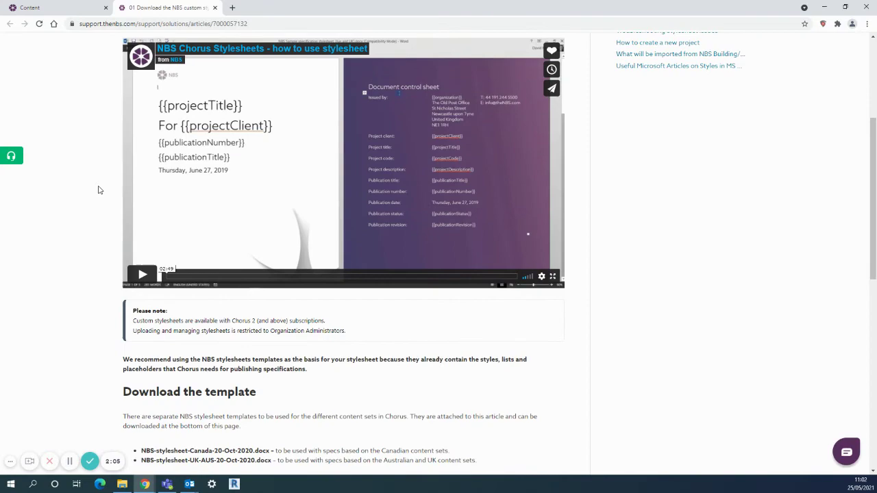
{"action": "scroll", "coordinate": [98, 190], "scroll_direction": "down", "scroll_amount": 6}
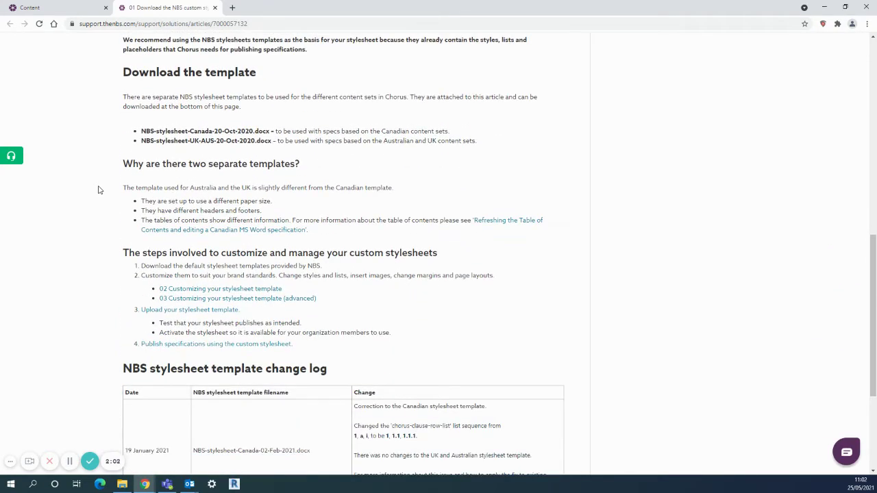
{"action": "scroll", "coordinate": [98, 190], "scroll_direction": "down", "scroll_amount": 4}
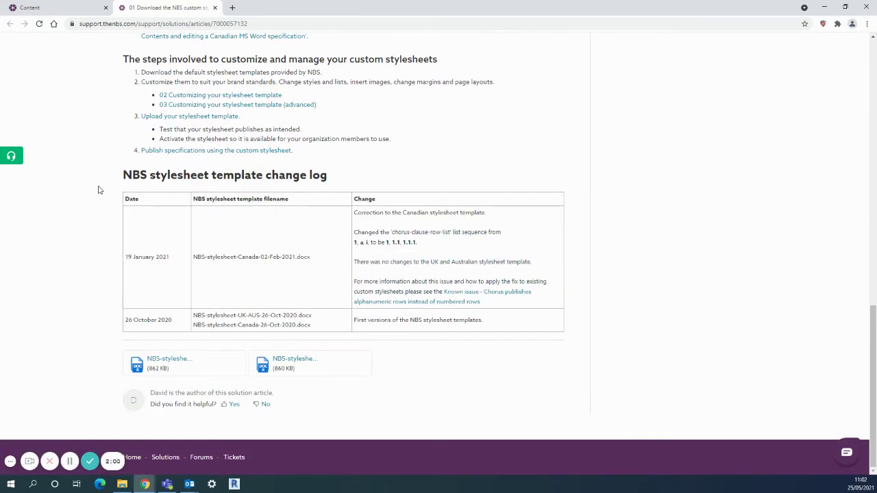
{"action": "scroll", "coordinate": [98, 190], "scroll_direction": "up", "scroll_amount": 15}
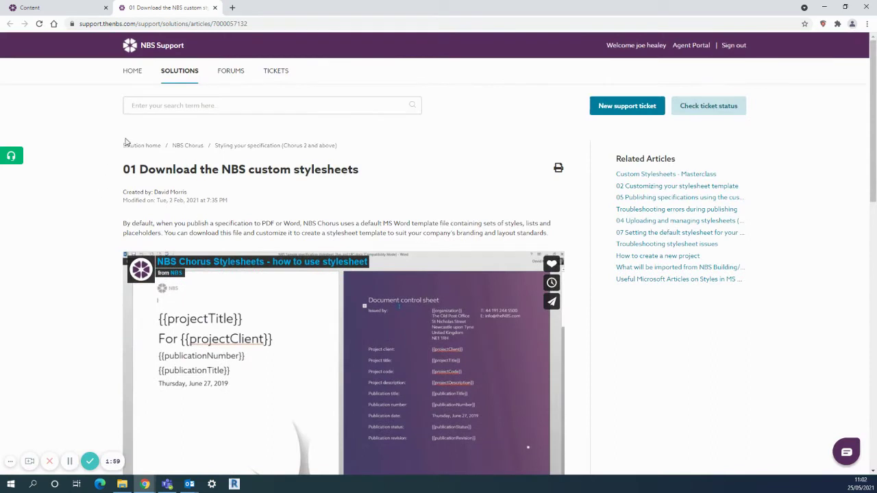
Visit the Forums, then return to Solutions and scroll through the Chorus article categories
{"action": "left_click", "coordinate": [226, 73]}
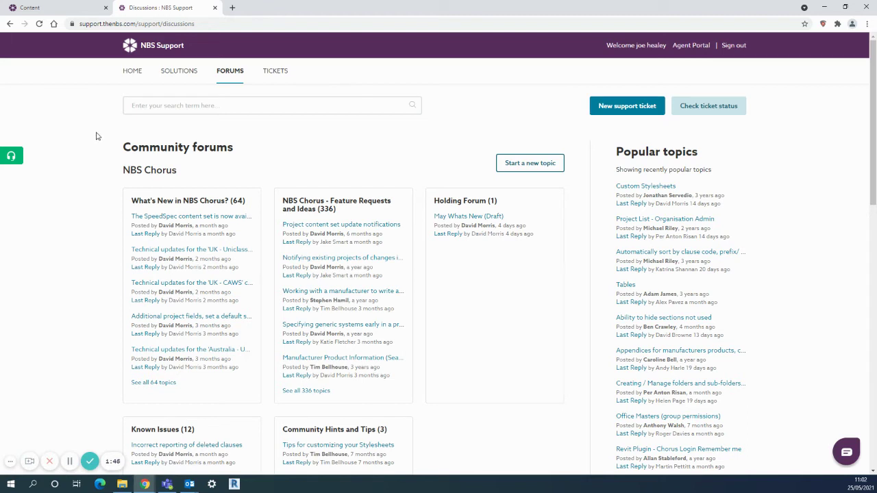
{"action": "left_click", "coordinate": [179, 77]}
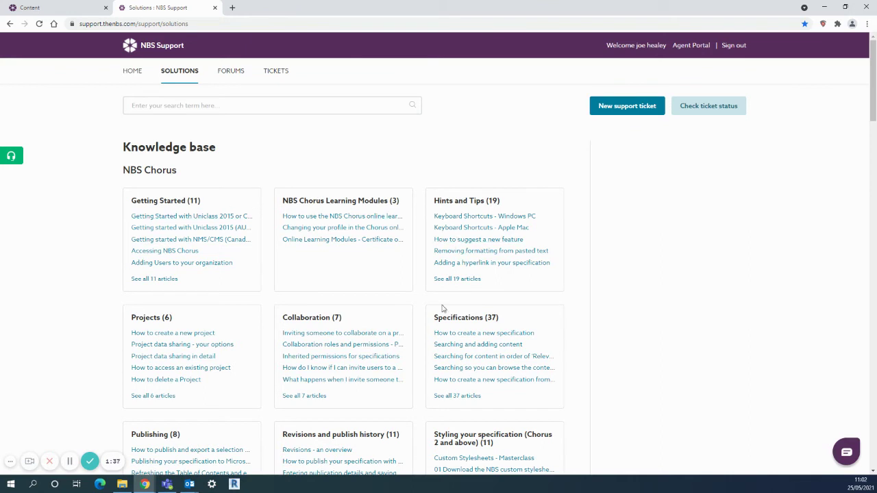
{"action": "scroll", "coordinate": [70, 252], "scroll_direction": "down", "scroll_amount": 2}
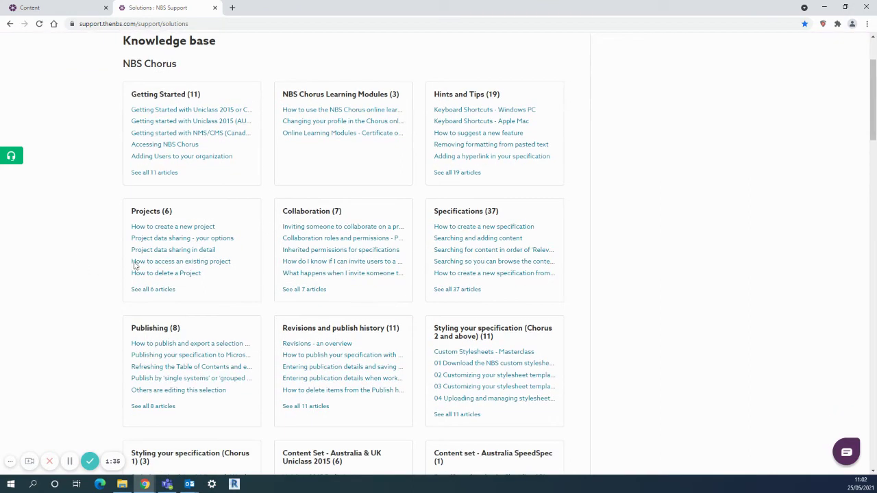
Open the Styling your specification (Chorus 2 and above) category and read down to the placeholders guidance
{"action": "left_click", "coordinate": [457, 330]}
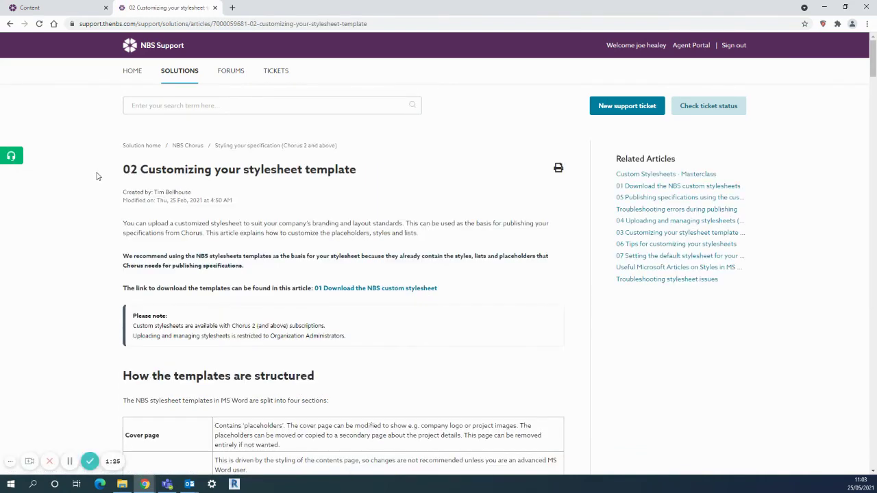
{"action": "scroll", "coordinate": [96, 176], "scroll_direction": "down", "scroll_amount": 5}
{"action": "scroll", "coordinate": [96, 176], "scroll_direction": "down", "scroll_amount": 6}
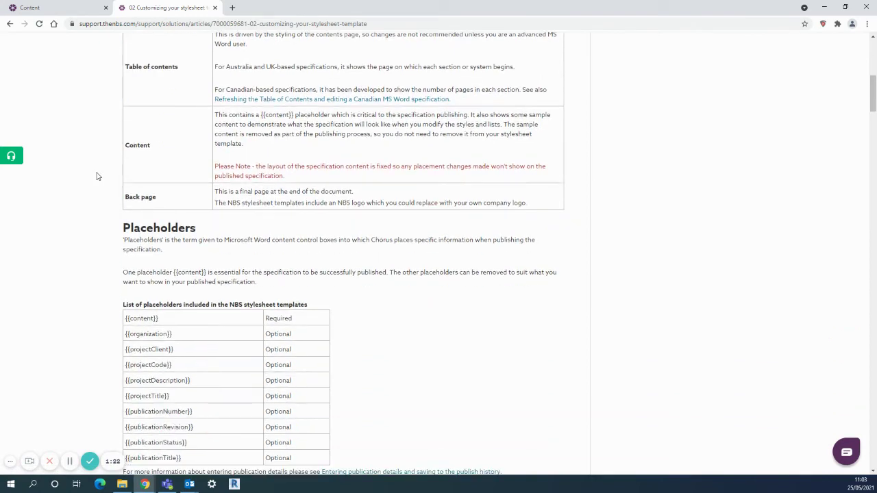
{"action": "scroll", "coordinate": [97, 176], "scroll_direction": "down", "scroll_amount": 6}
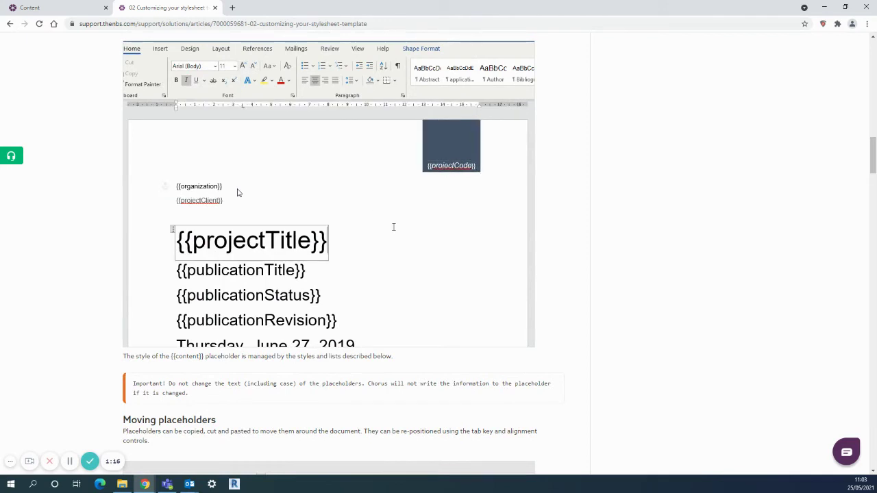
Return to the NBS Chorus tab to resume the publish wizard
{"action": "left_click", "coordinate": [89, 8]}
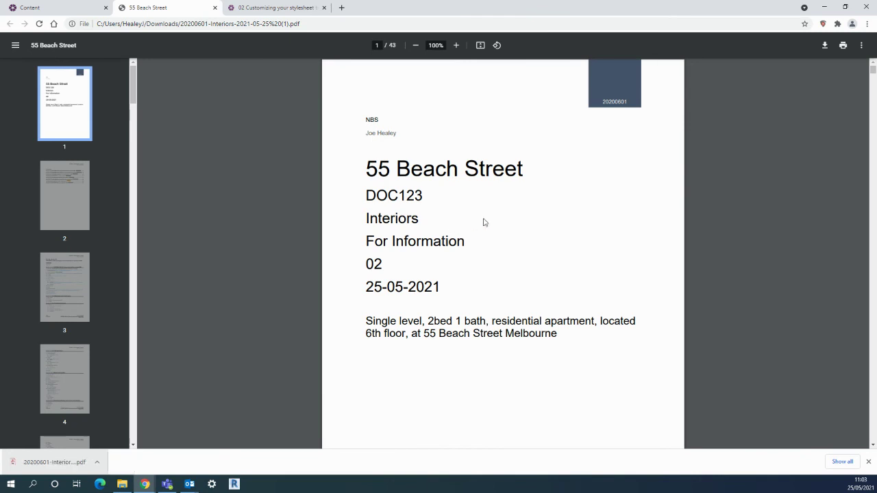
From the Contents, jump to Internal floor tiling systems, then follow its Fixing skirtings link
{"action": "scroll", "coordinate": [484, 222], "scroll_direction": "down", "scroll_amount": 6}
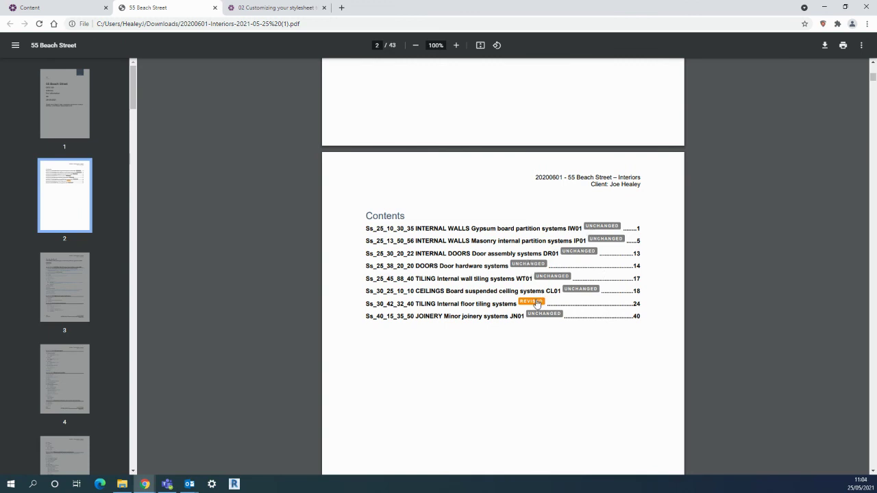
{"action": "left_click", "coordinate": [454, 307]}
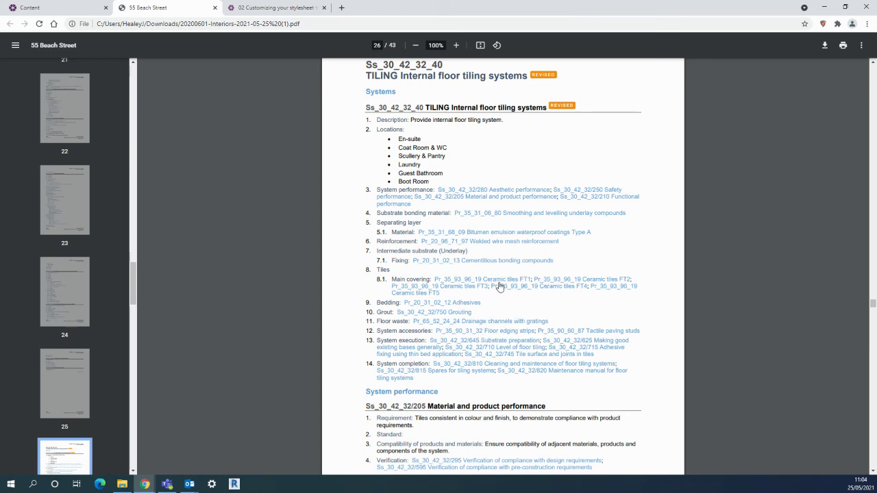
{"action": "scroll", "coordinate": [498, 281], "scroll_direction": "down", "scroll_amount": 20}
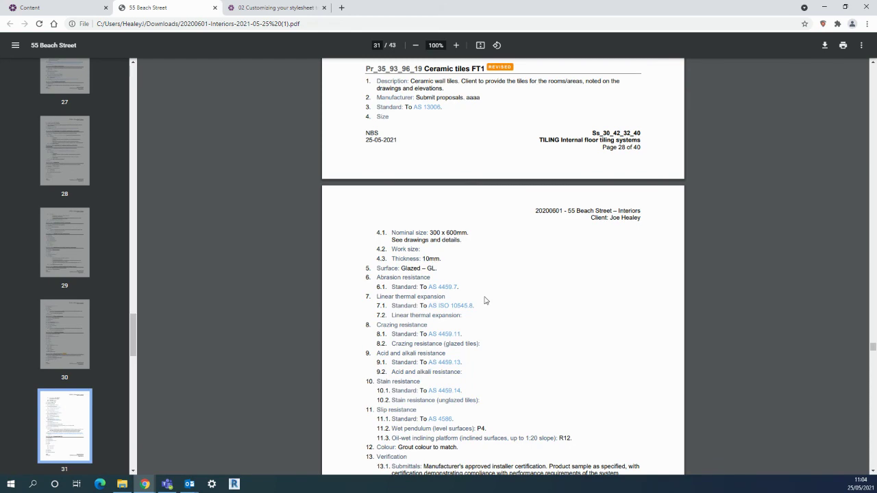
{"action": "scroll", "coordinate": [418, 170], "scroll_direction": "up", "scroll_amount": 2}
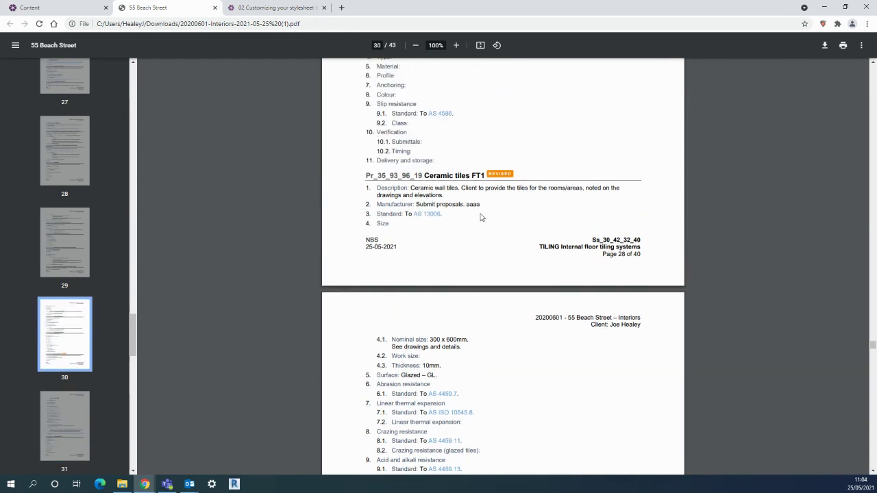
{"action": "scroll", "coordinate": [462, 240], "scroll_direction": "down", "scroll_amount": 5}
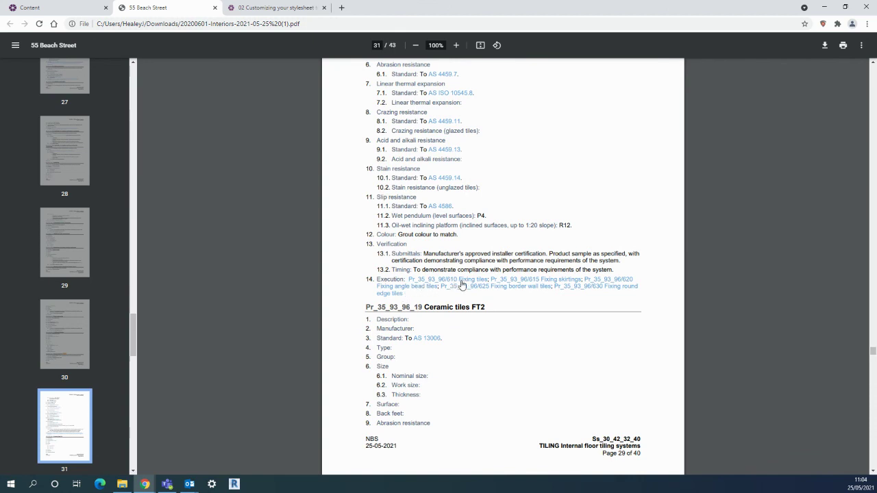
{"action": "left_click", "coordinate": [541, 282]}
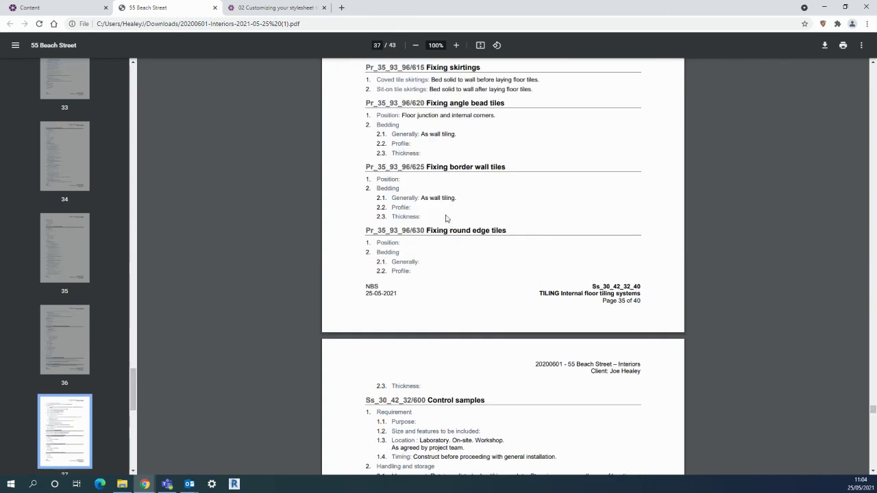
{"action": "scroll", "coordinate": [445, 181], "scroll_direction": "up", "scroll_amount": 3}
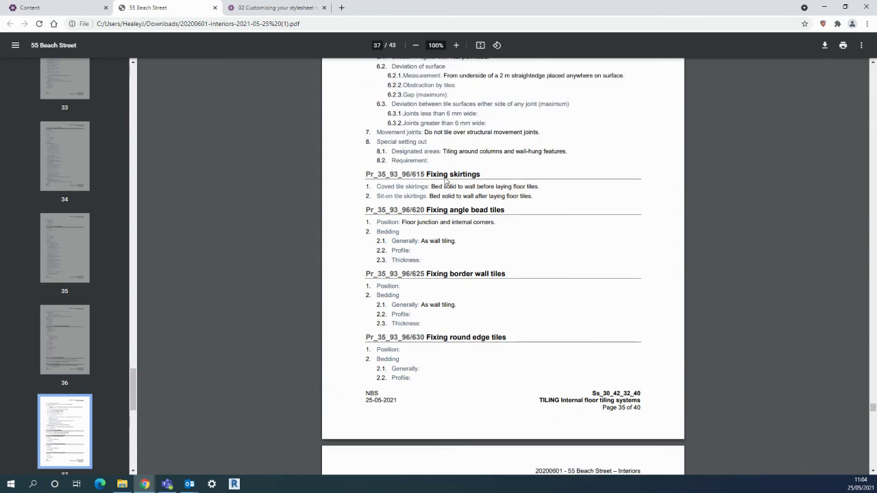